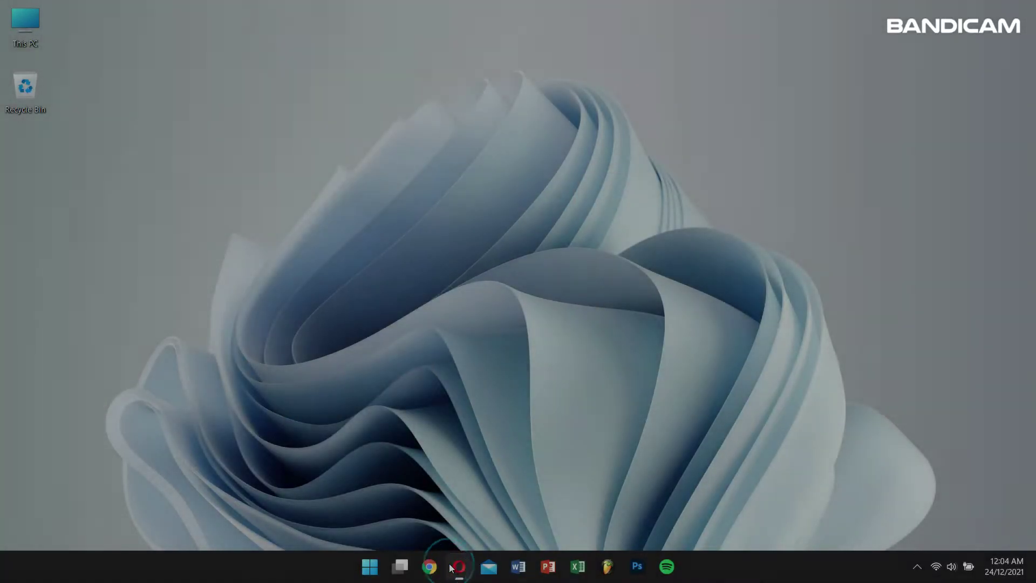
Open Netflix in the browser, then launch Bandicam via 'band' search and minimize it
left_click(459, 566)
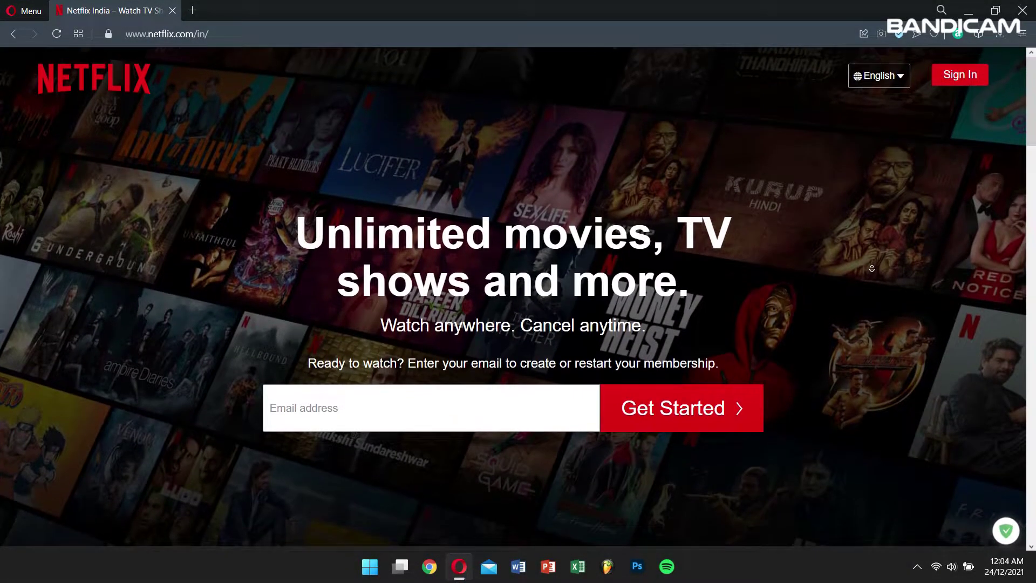
scroll(871, 268, "down", 2)
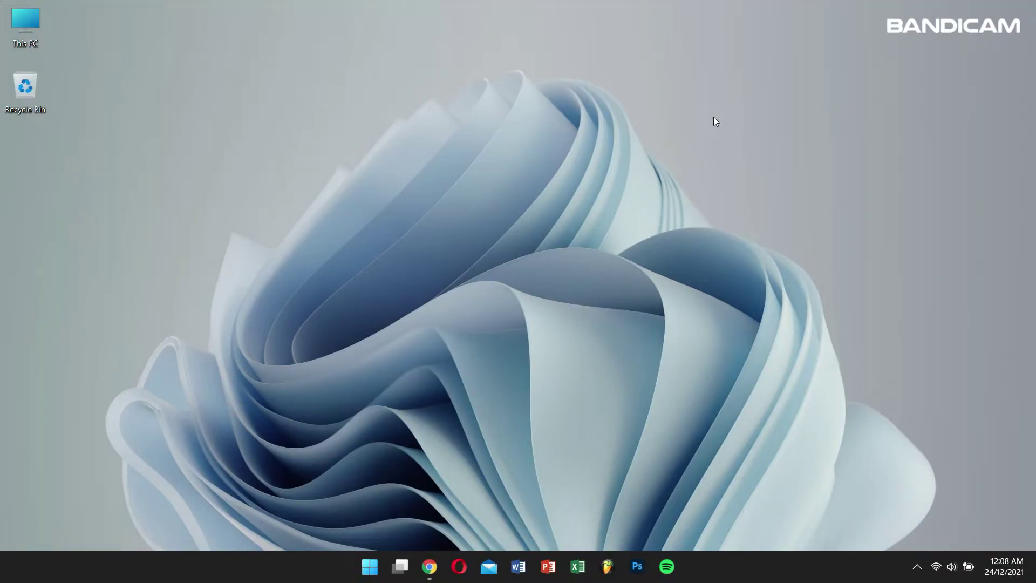
key("super")
type("band")
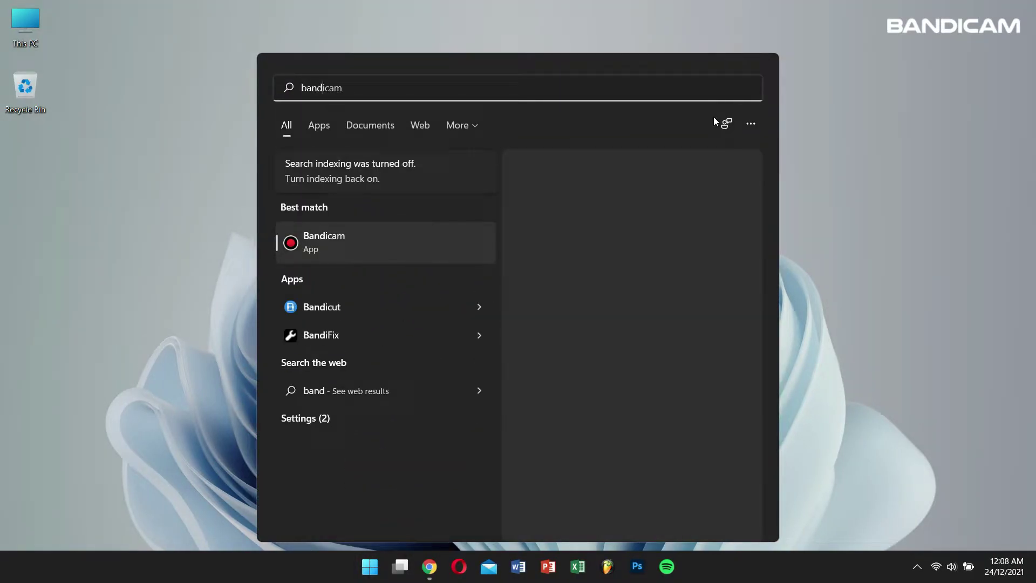
key("Return")
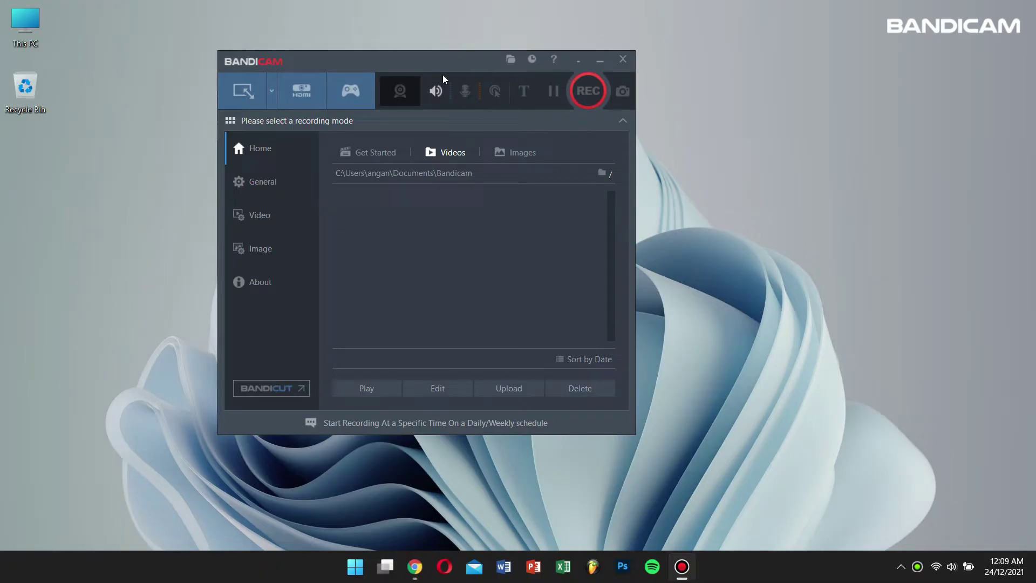
left_click(377, 153)
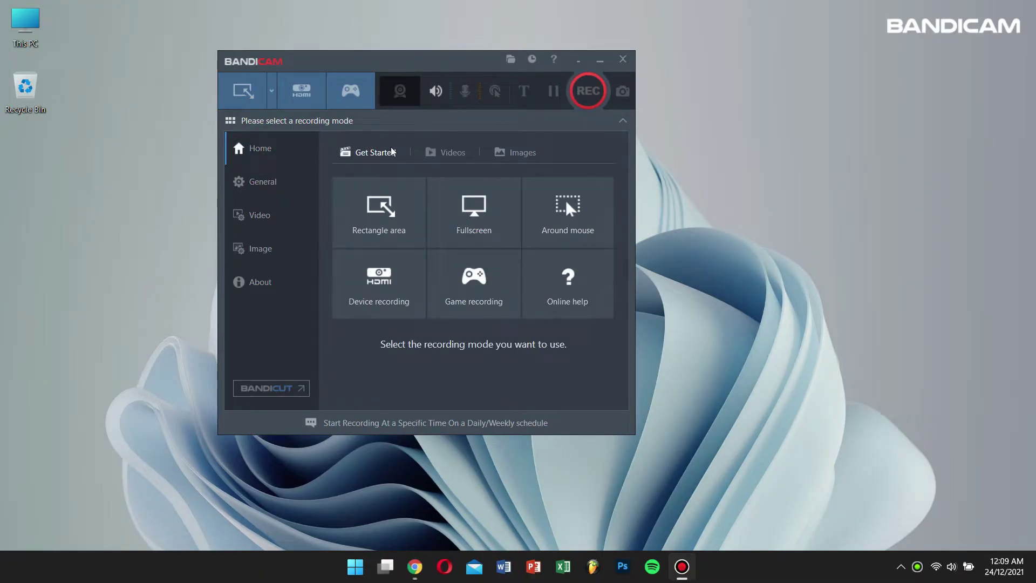
left_click(599, 59)
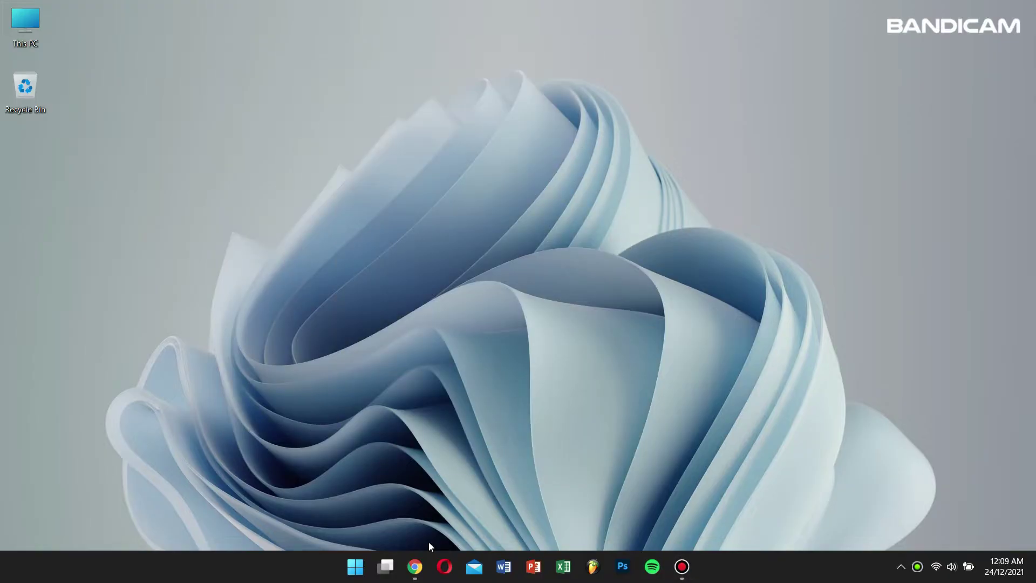
Switch off Chrome's 'Use hardware acceleration when available' under Settings > Advanced > System
left_click(416, 566)
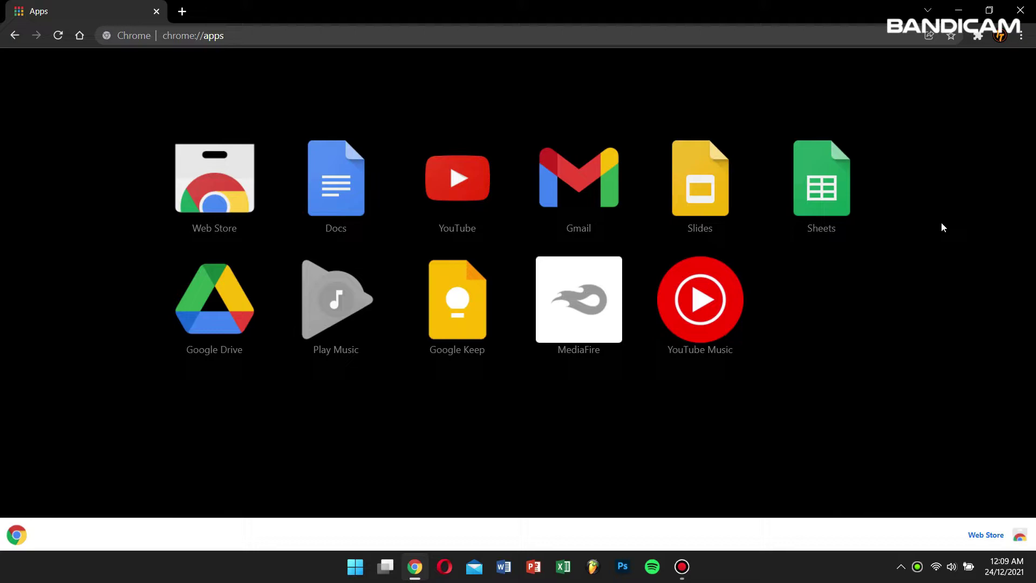
left_click(1022, 37)
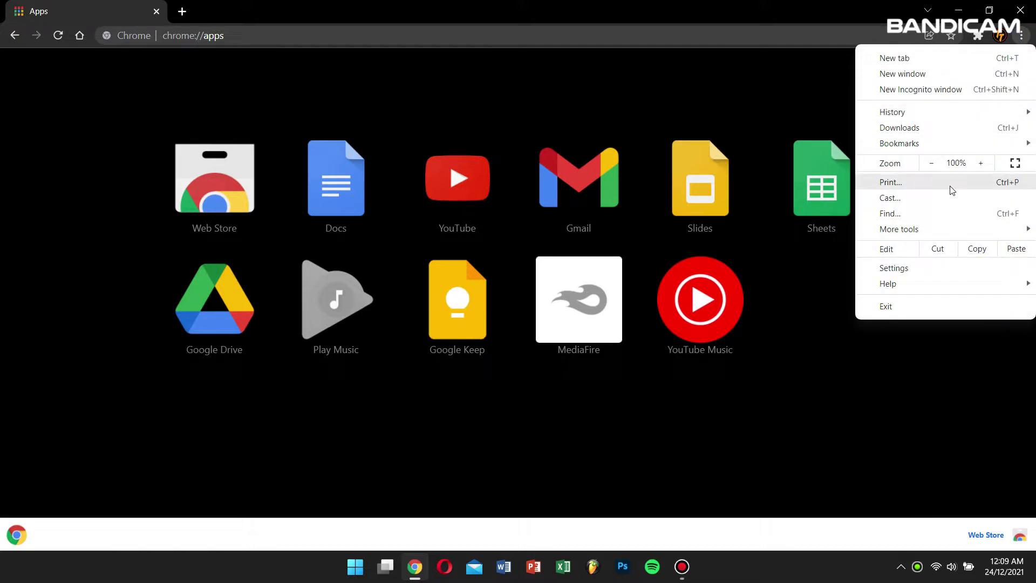
left_click(930, 266)
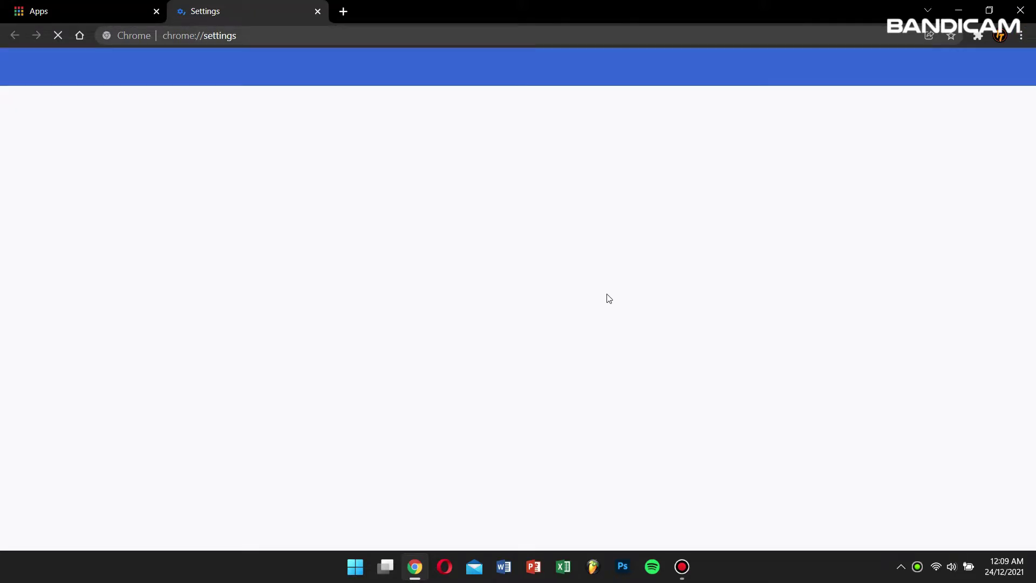
left_click(68, 301)
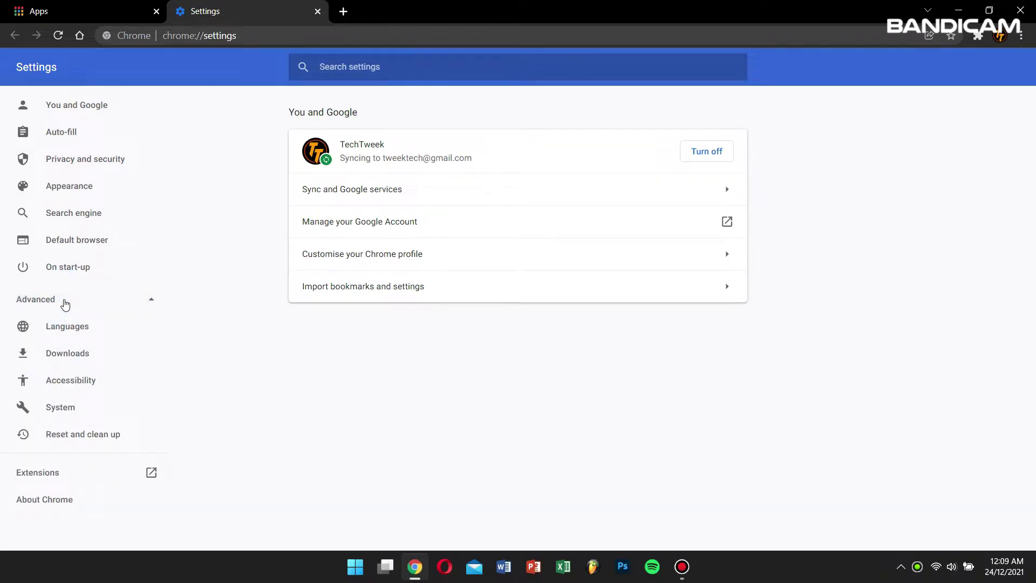
left_click(58, 407)
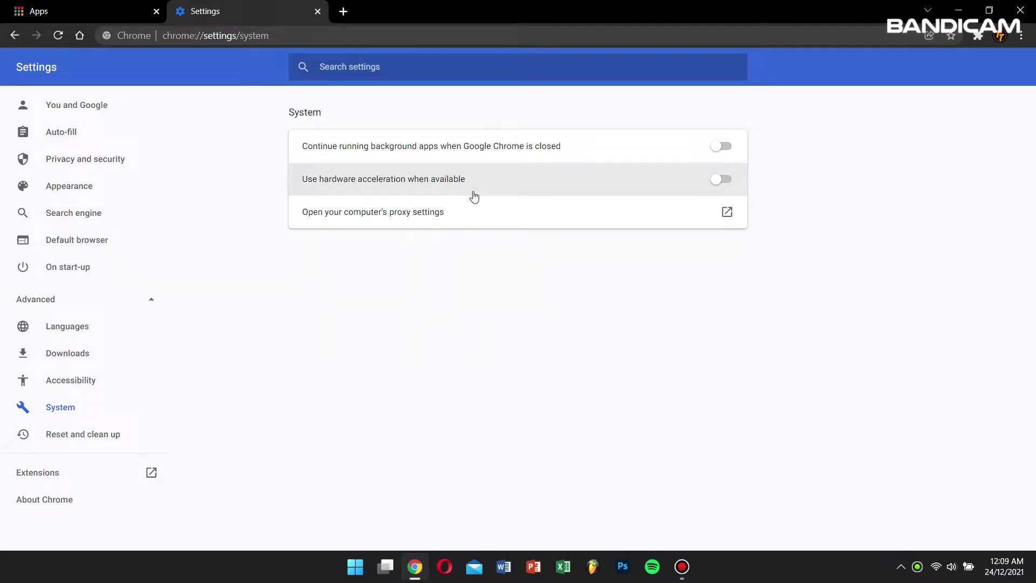
left_click(722, 183)
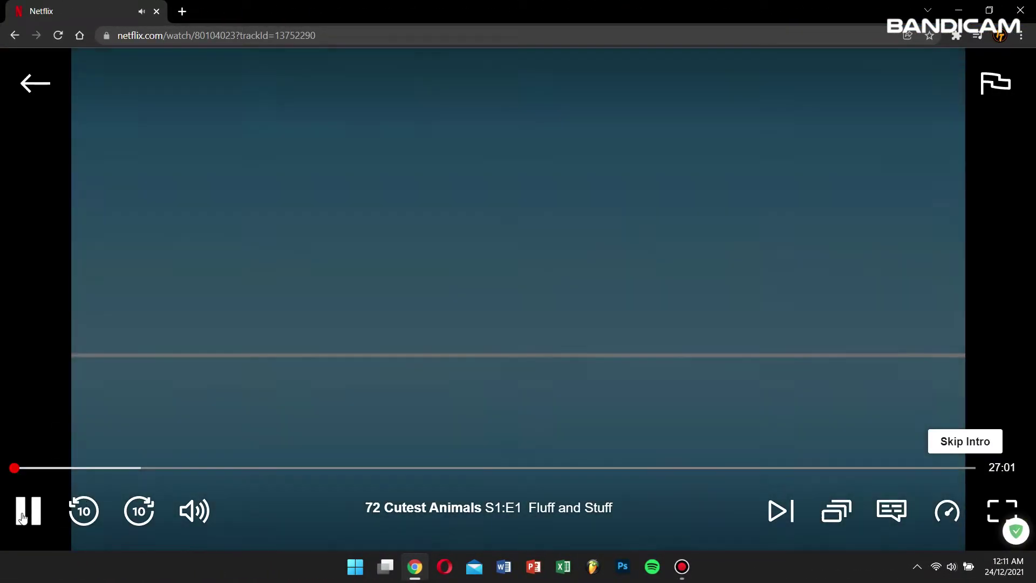
Pause the Netflix episode and record a 1920x932 rectangle over it with F12
left_click(15, 486)
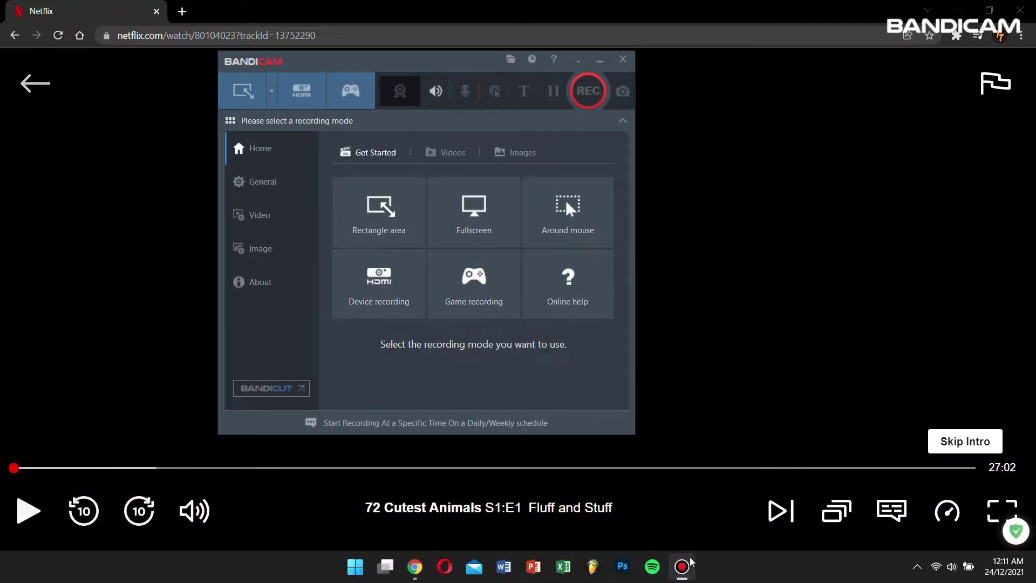
left_click(271, 91)
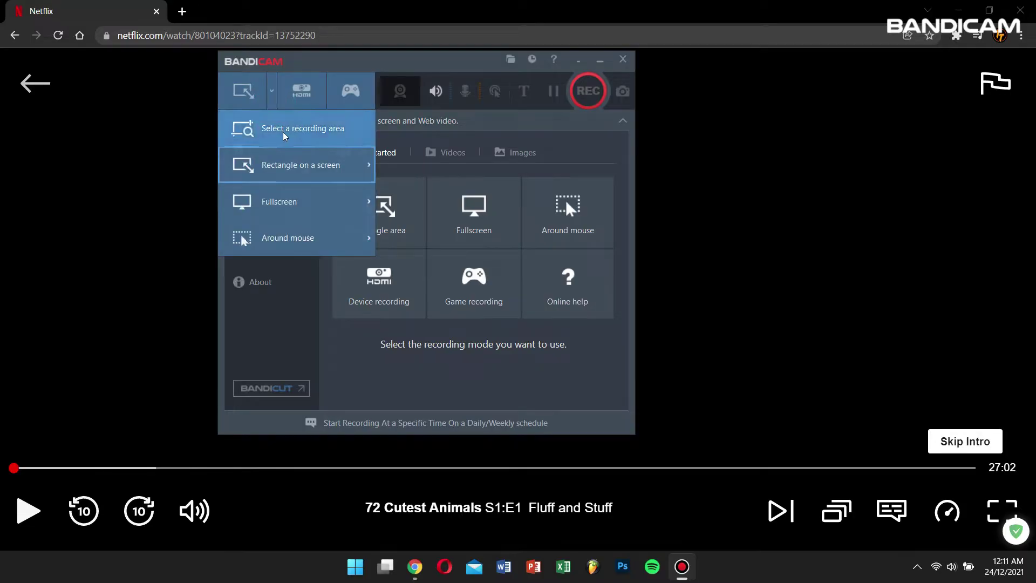
mouse_move(318, 175)
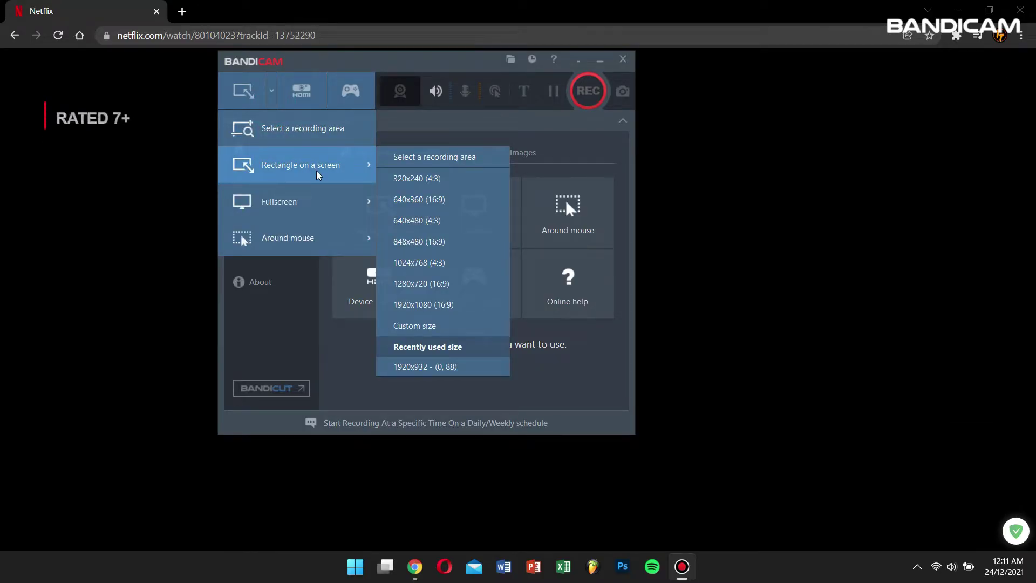
left_click(422, 157)
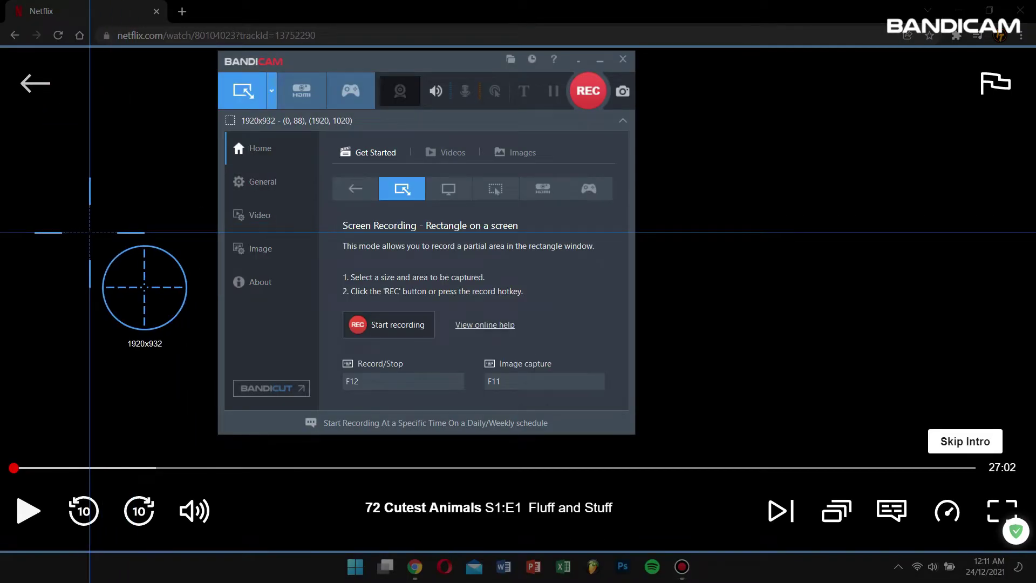
key("F12")
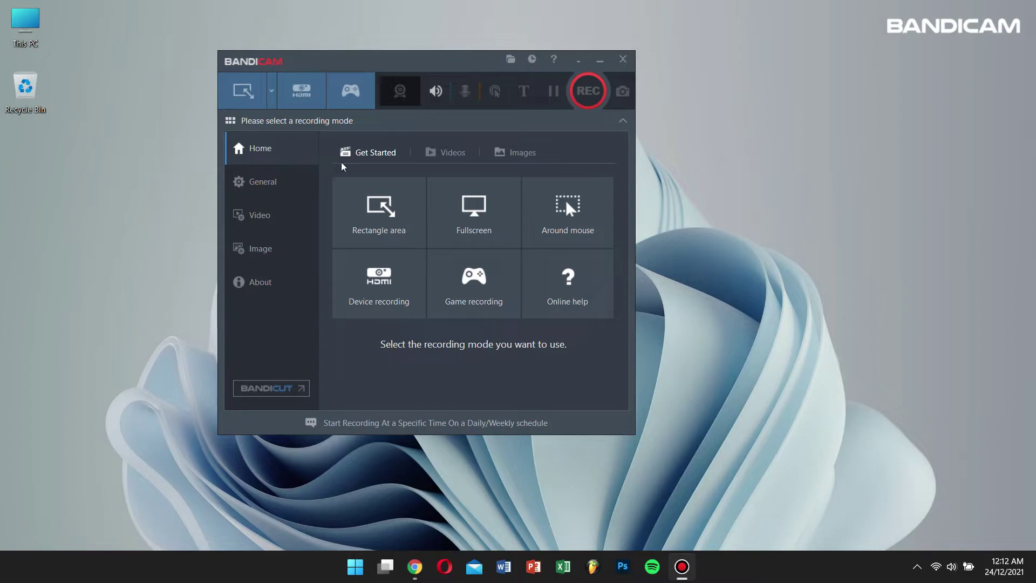
left_click(445, 149)
right_click(445, 200)
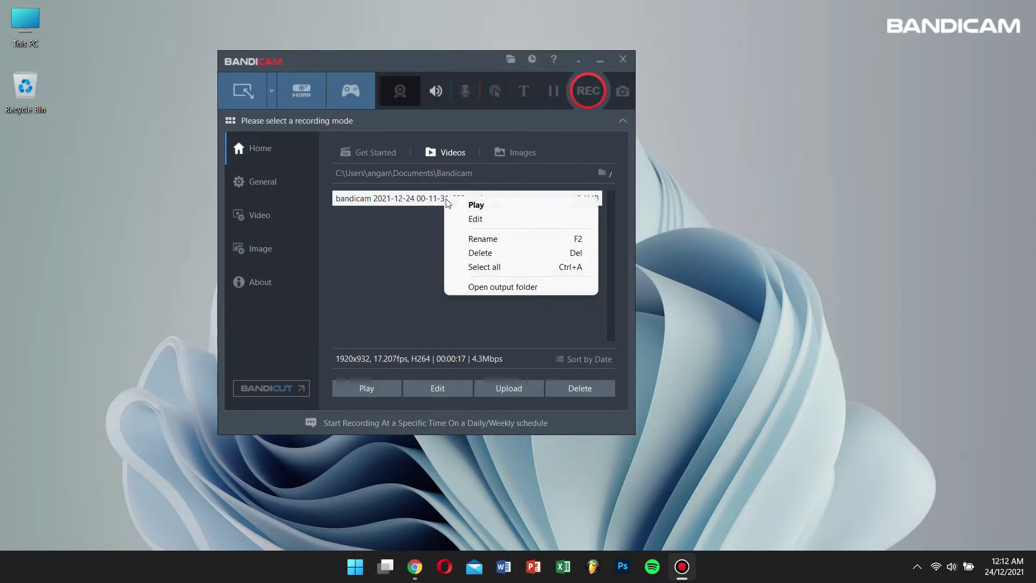
left_click(458, 205)
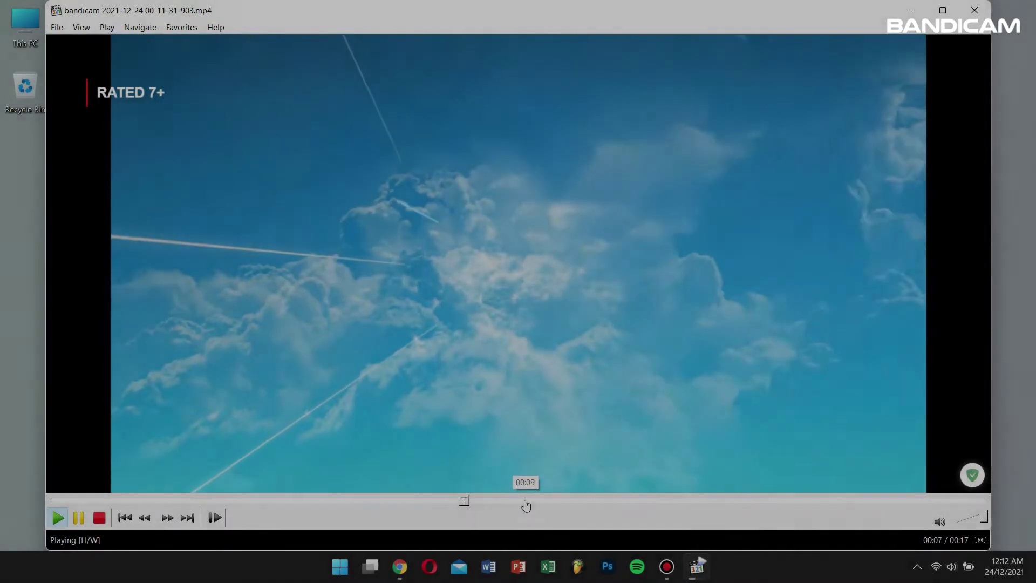
Skip to about 00:09 of the 17-second recording, then close Media Player Classic
left_click(522, 502)
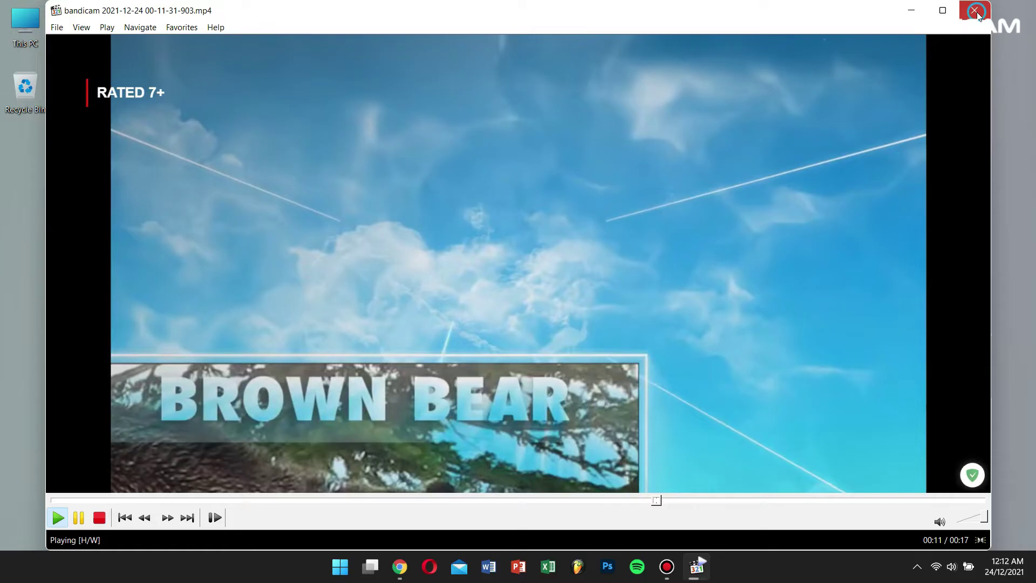
left_click(974, 13)
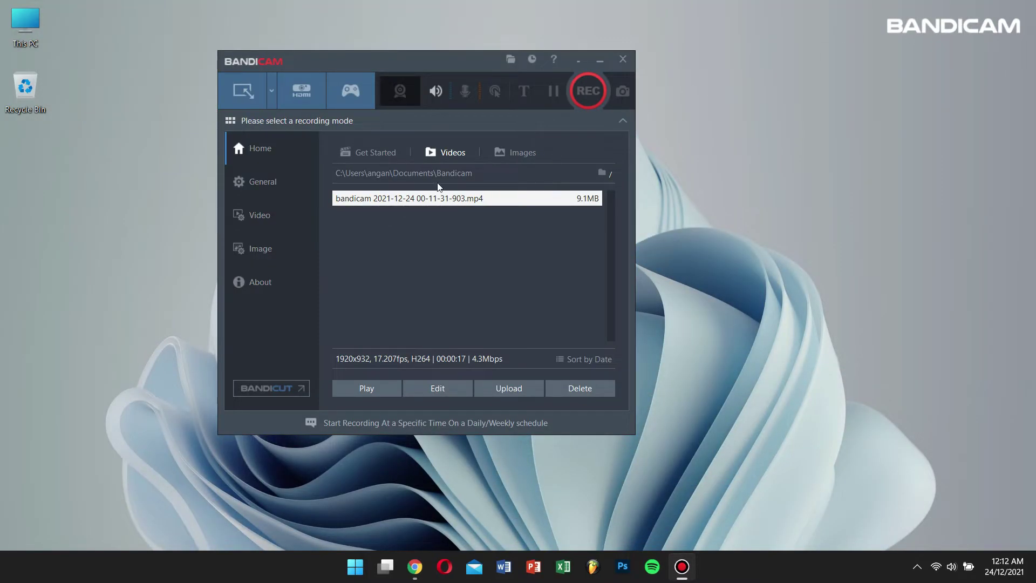
Reposition the Bandicam window, deselect the recording, and show the General settings page
left_click_drag(423, 53, 353, 51)
left_click(458, 264)
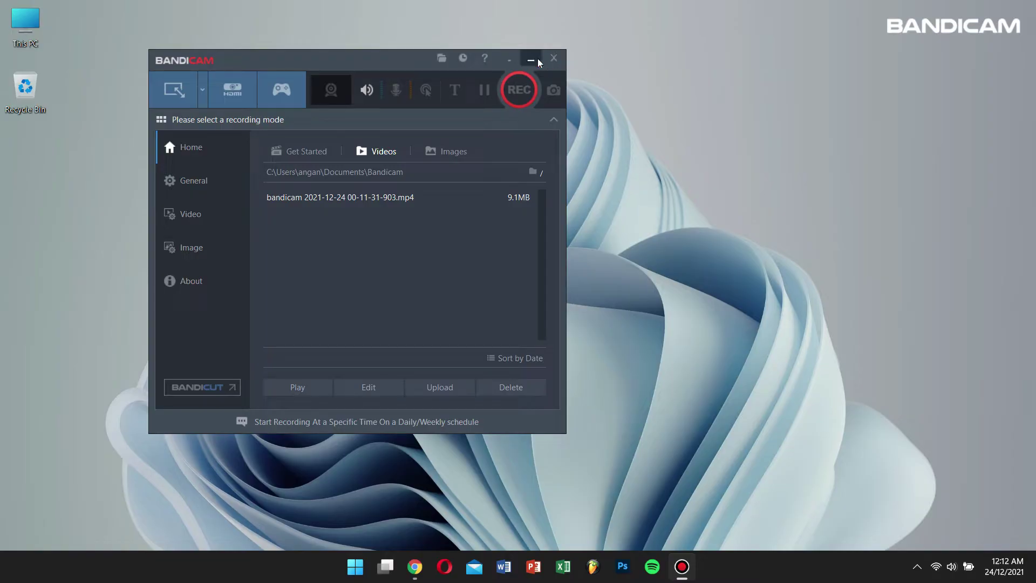
left_click_drag(410, 61, 384, 50)
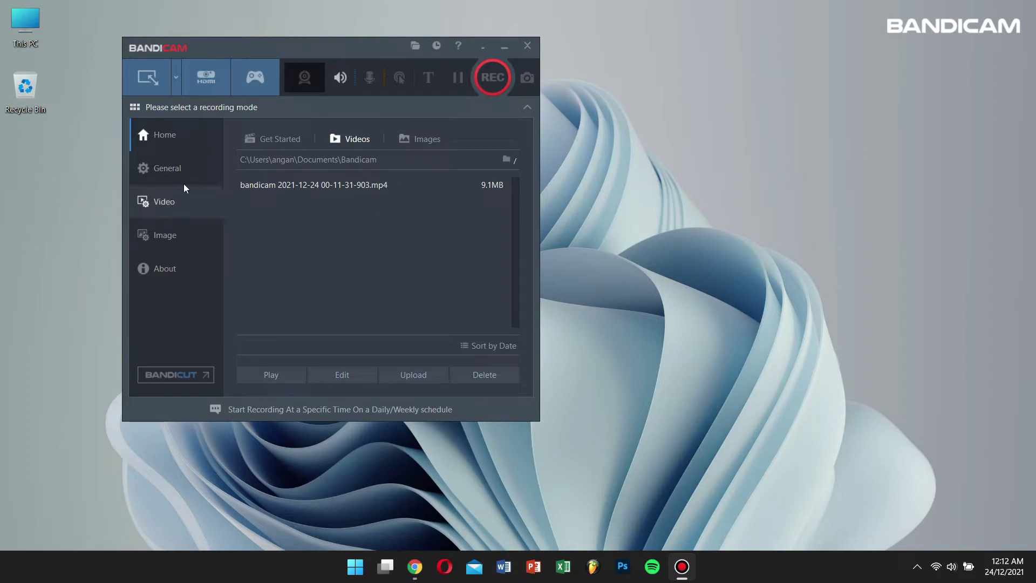
left_click(171, 172)
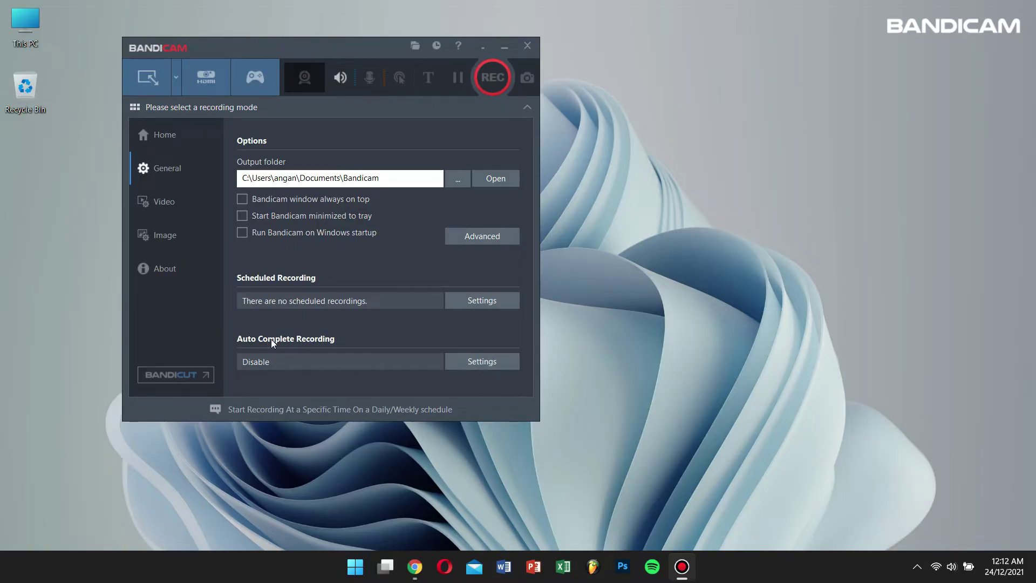
Set Auto Complete Recording to end by recording time at 1 hour maximum, then close Bandicam
left_click(479, 370)
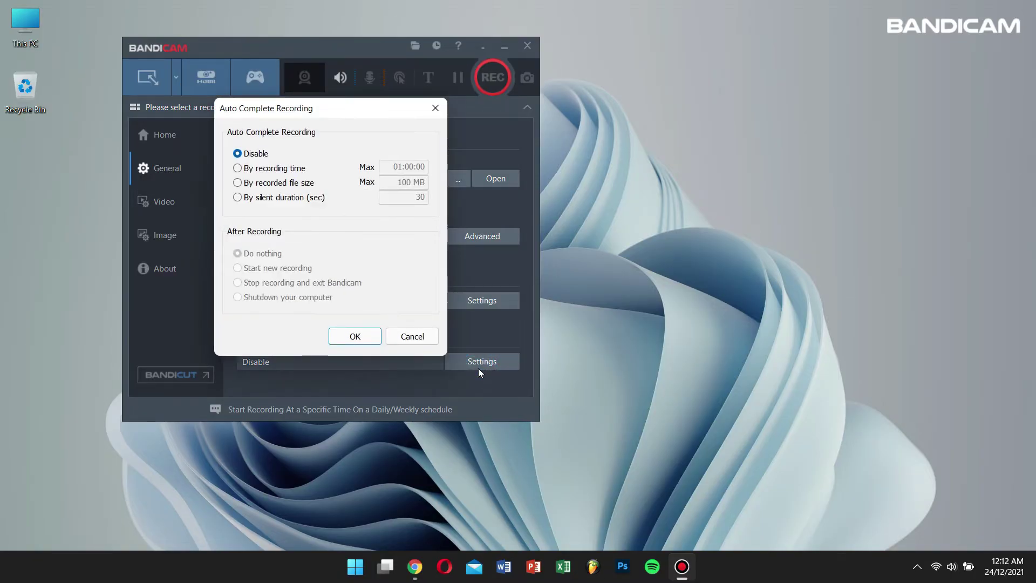
left_click(281, 171)
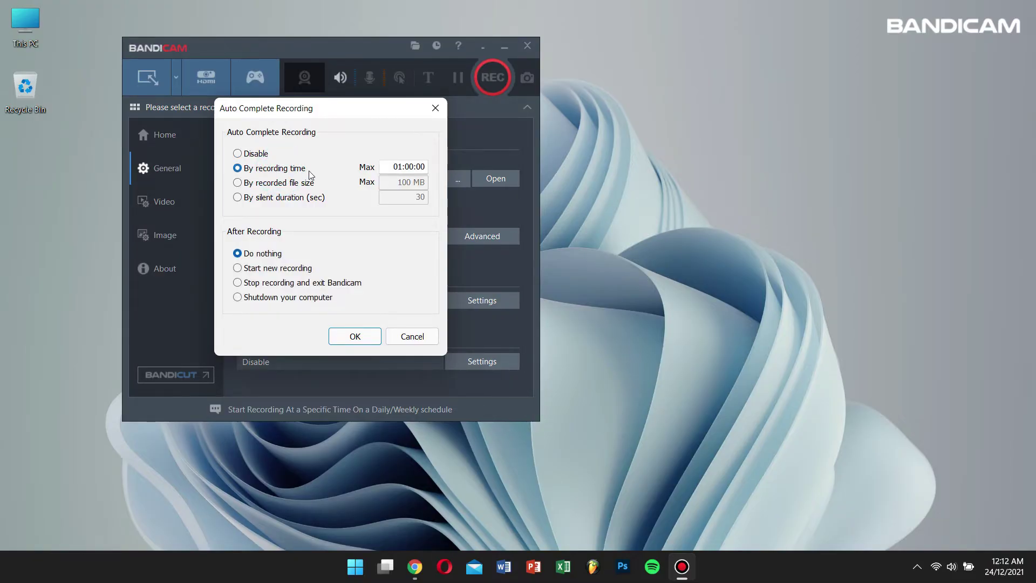
left_click(391, 167)
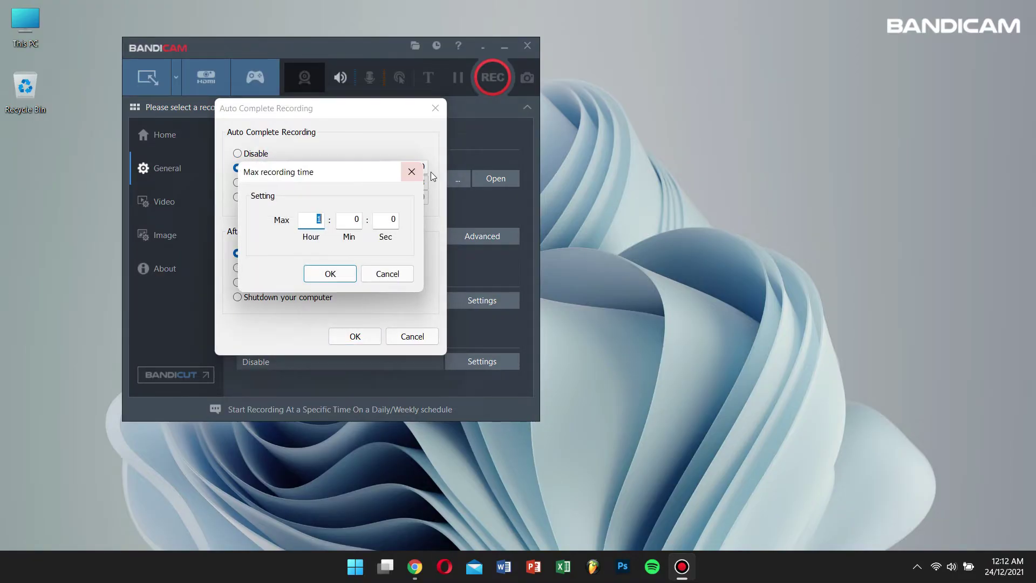
left_click(330, 275)
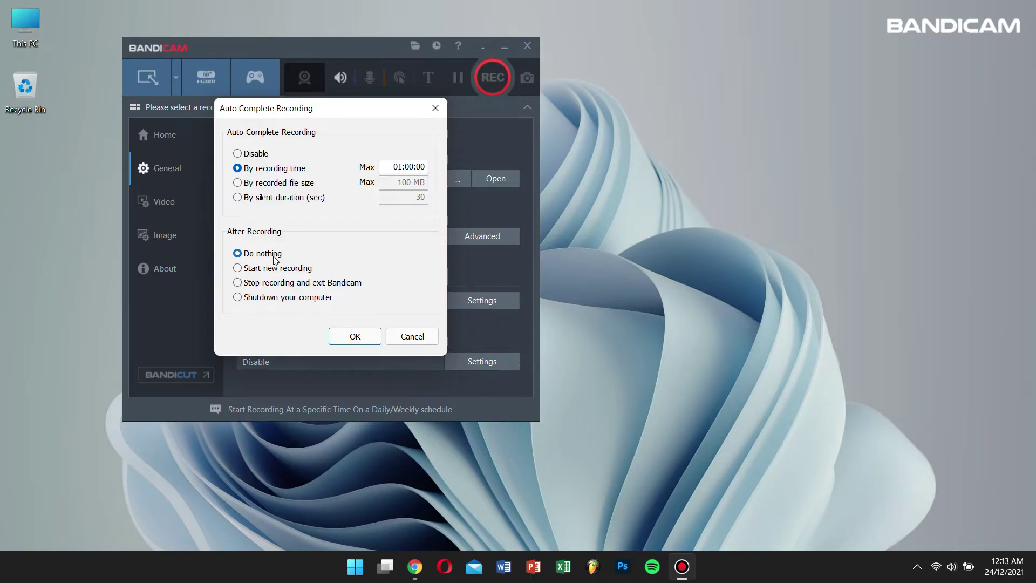
left_click(341, 336)
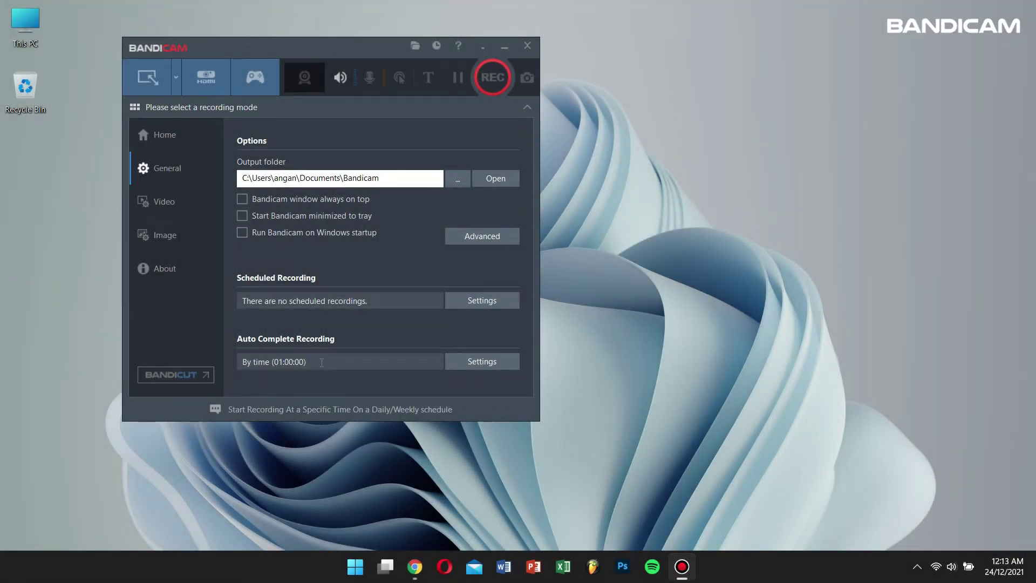
left_click(527, 46)
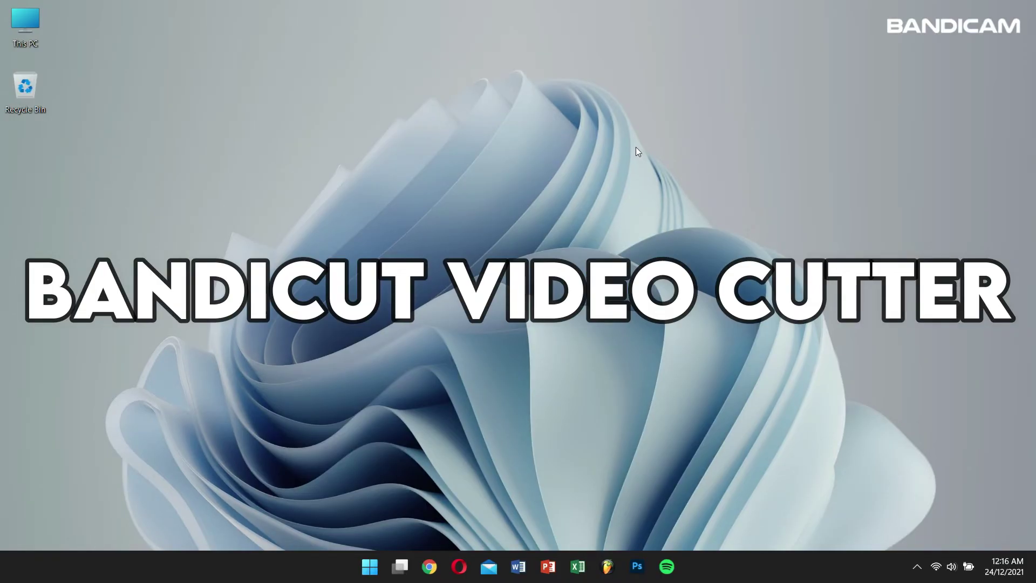
Launch Bandicut by searching 'bandi' from the Start menu
key("super")
type("bandi")
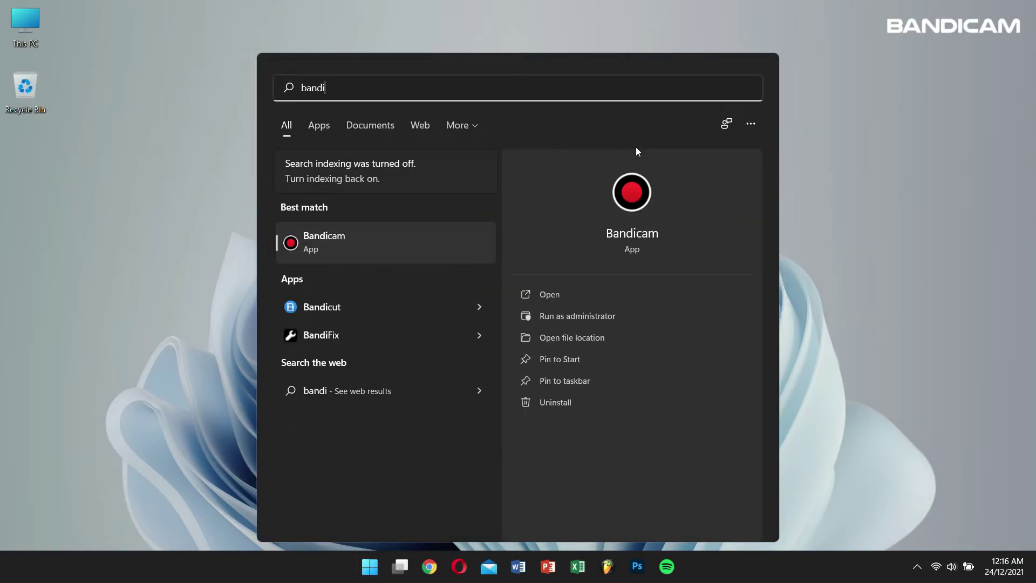
left_click(394, 298)
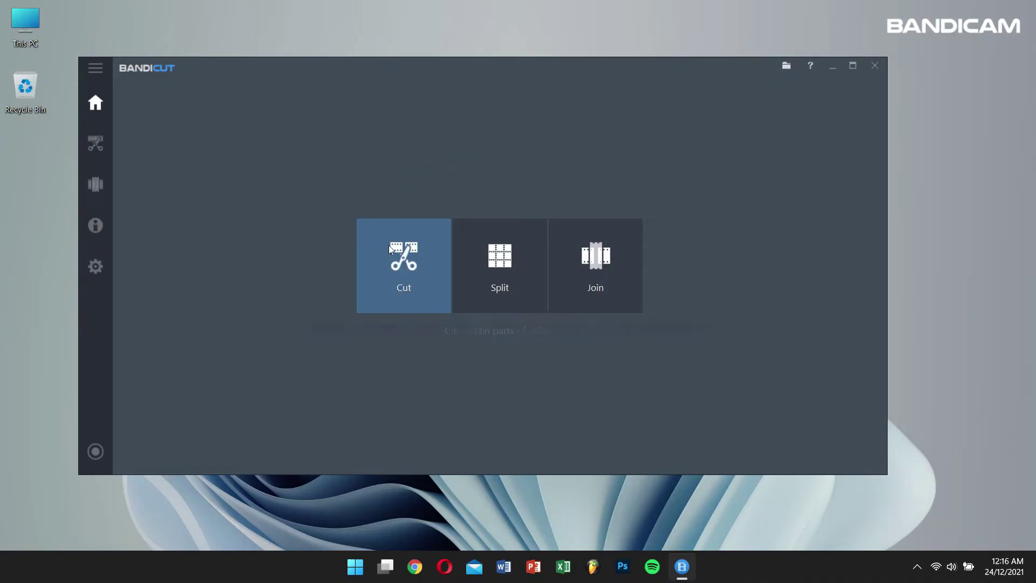
Load Wildlife - Free Nature animals Video.mp4 for cutting and trim it to 00:02:07.96–00:03:19.08
left_click(400, 262)
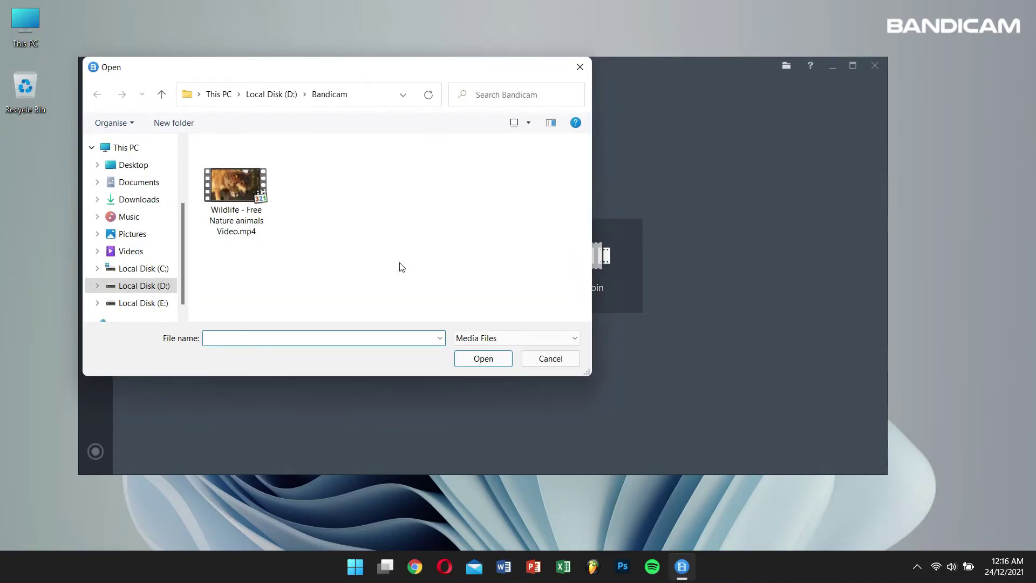
left_click(243, 212)
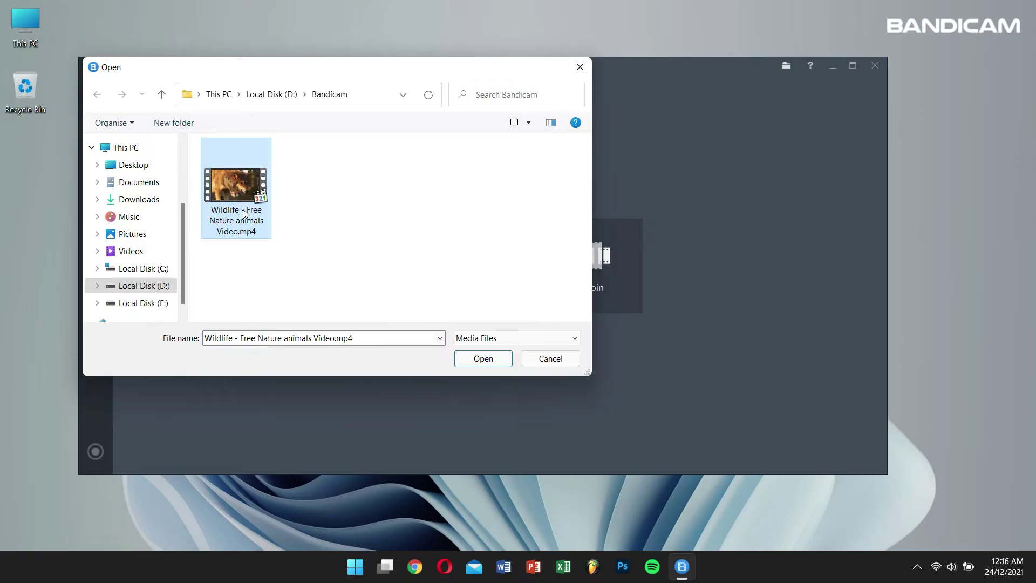
left_click(482, 359)
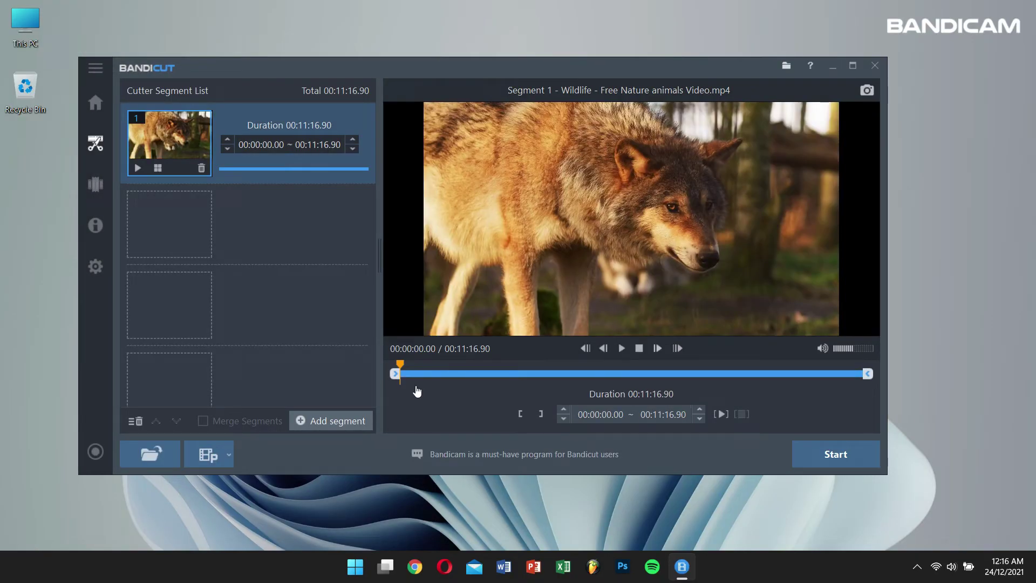
mouse_move(394, 376)
left_mouse_down()
mouse_move(484, 386)
mouse_move(482, 378)
left_mouse_up()
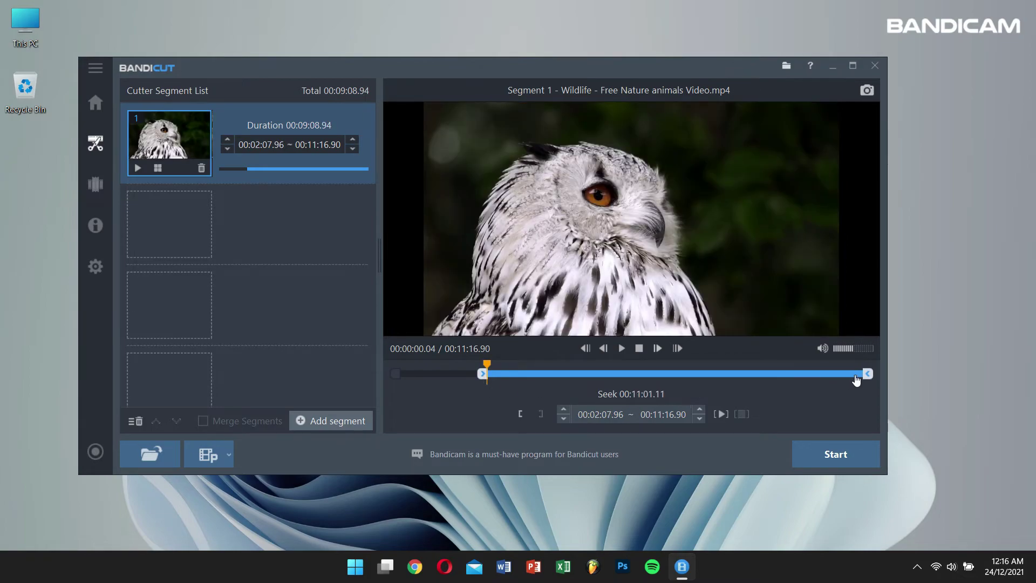
left_click_drag(857, 379, 530, 378)
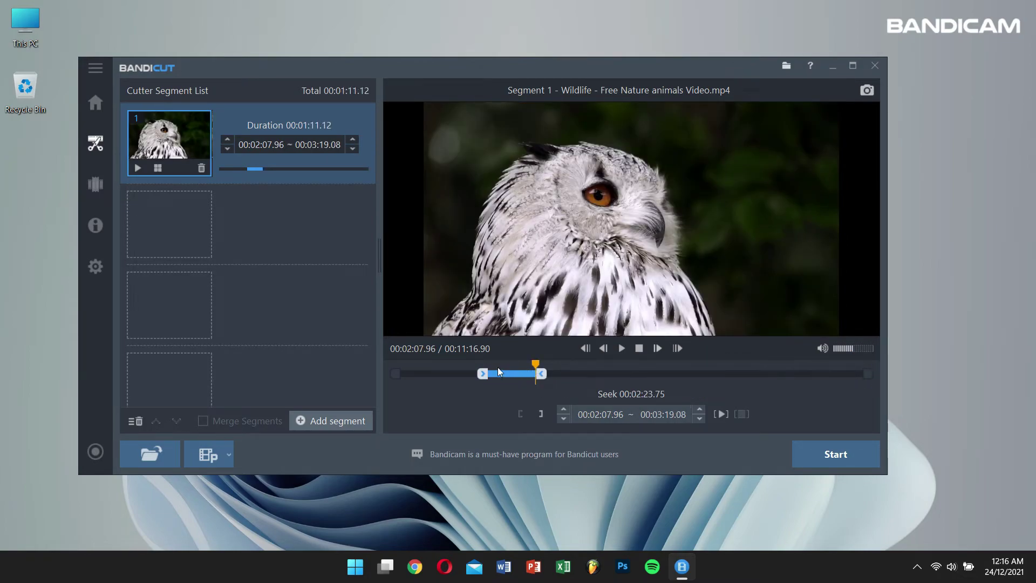
left_click(492, 369)
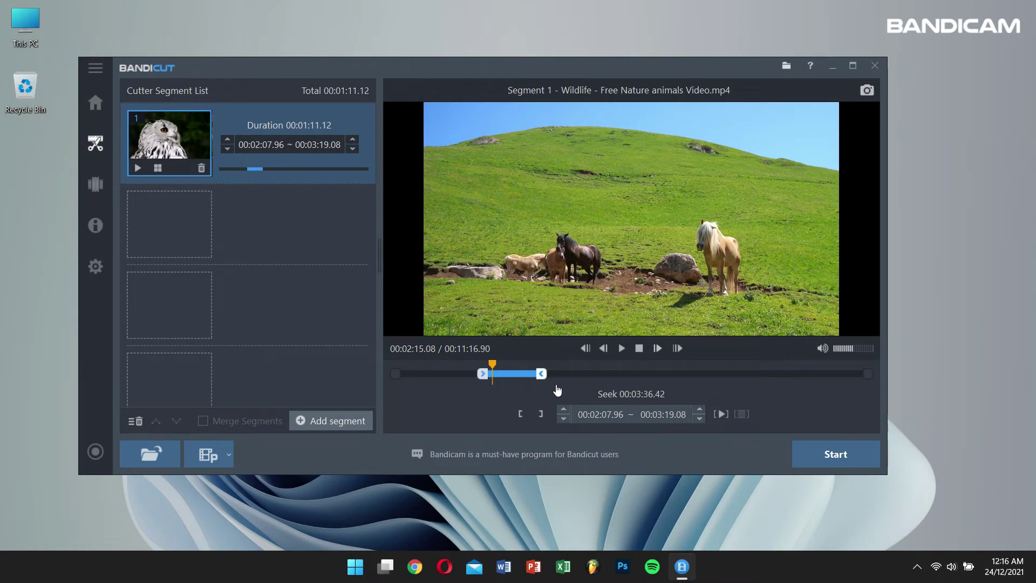
Export the 00:01:11.12 Wildlife clip in High-Speed mode with the default filename
left_click(844, 452)
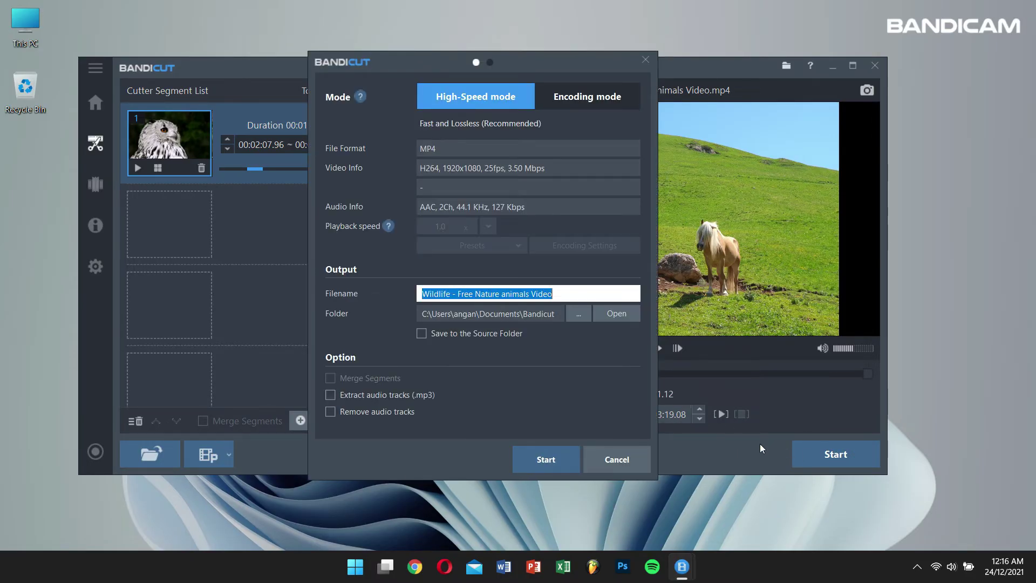
left_click(536, 461)
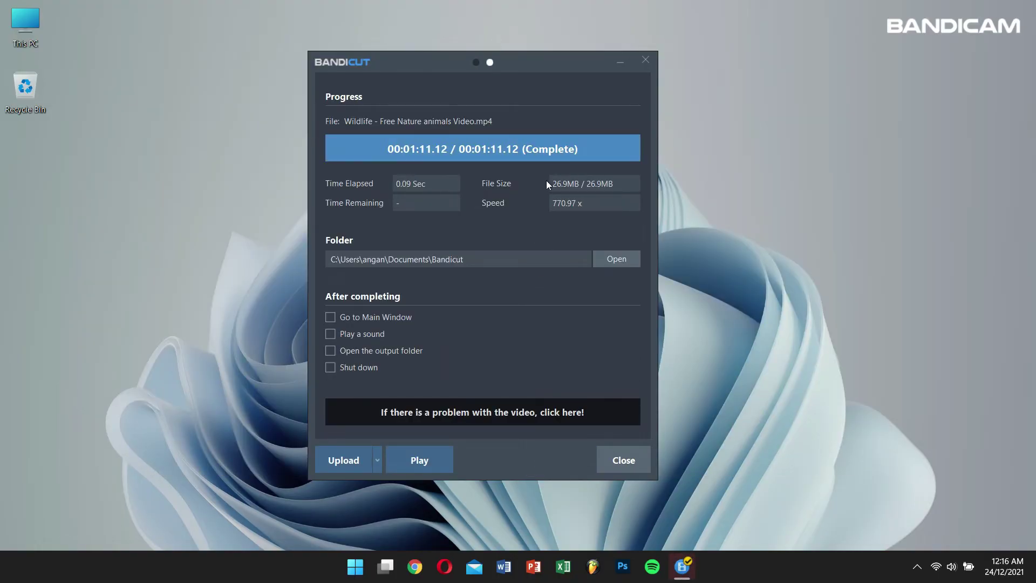
Play the exported Wildlife clip from its output folder, then close the player and folder
left_click(616, 259)
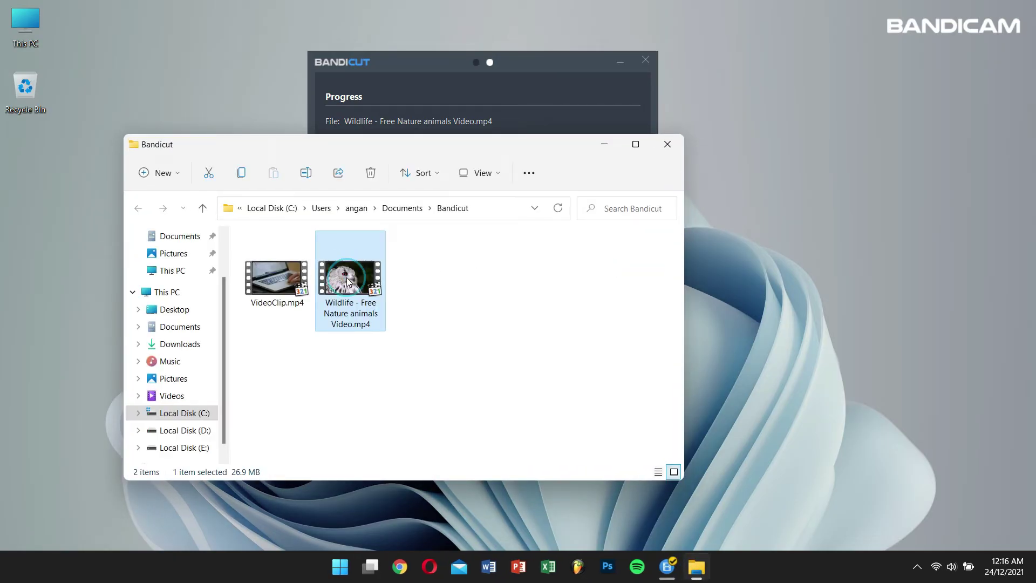
double_click(348, 281)
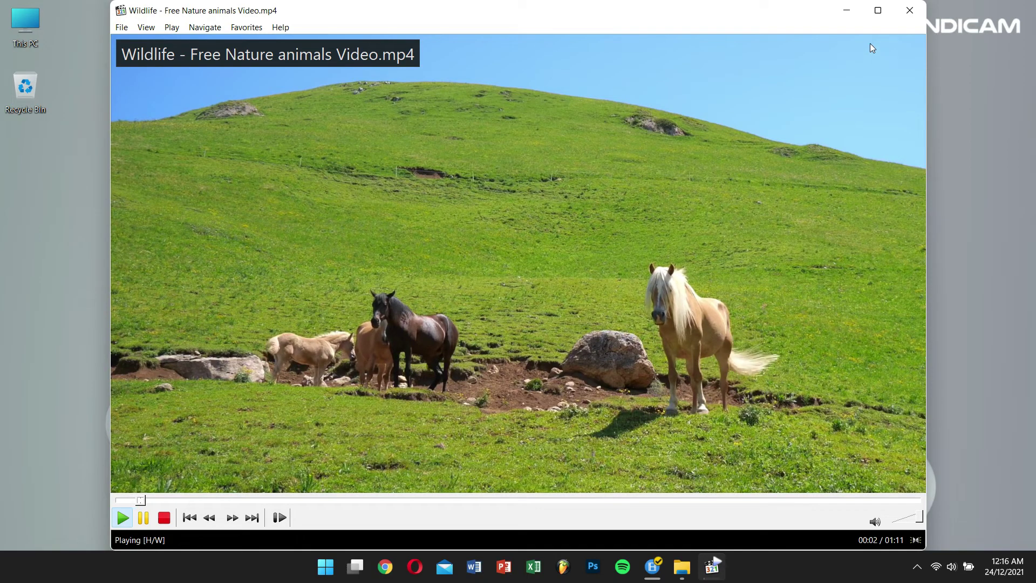
left_click(909, 12)
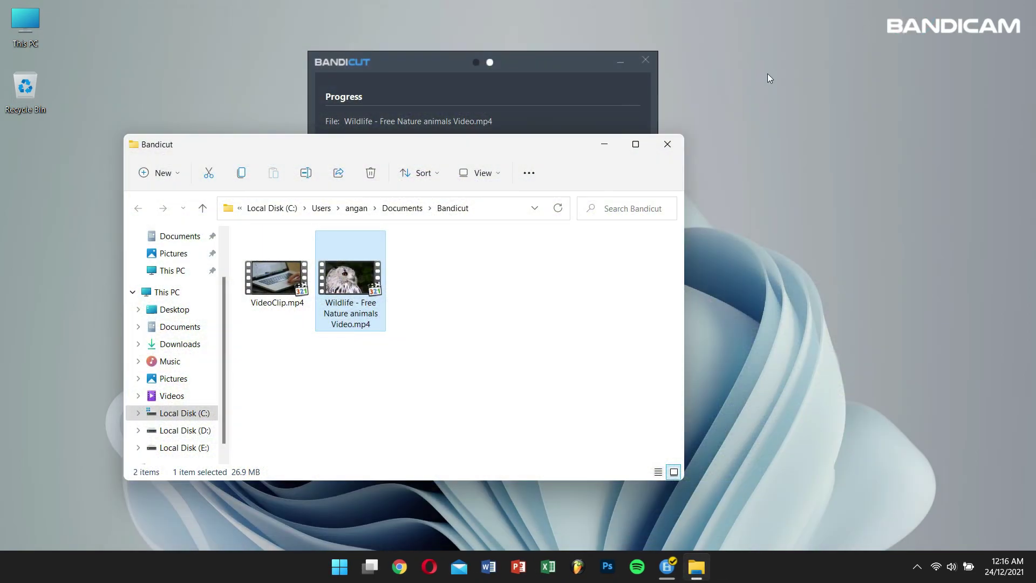
left_click(667, 144)
left_click_drag(540, 65, 400, 79)
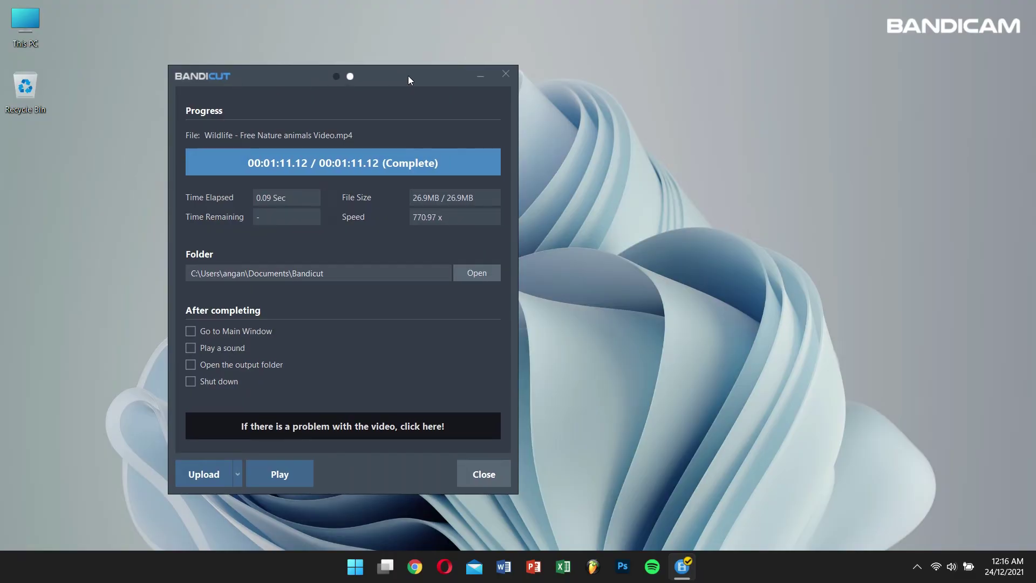
Close Bandicut's export progress window and main window, then refresh the desktop
left_click(505, 78)
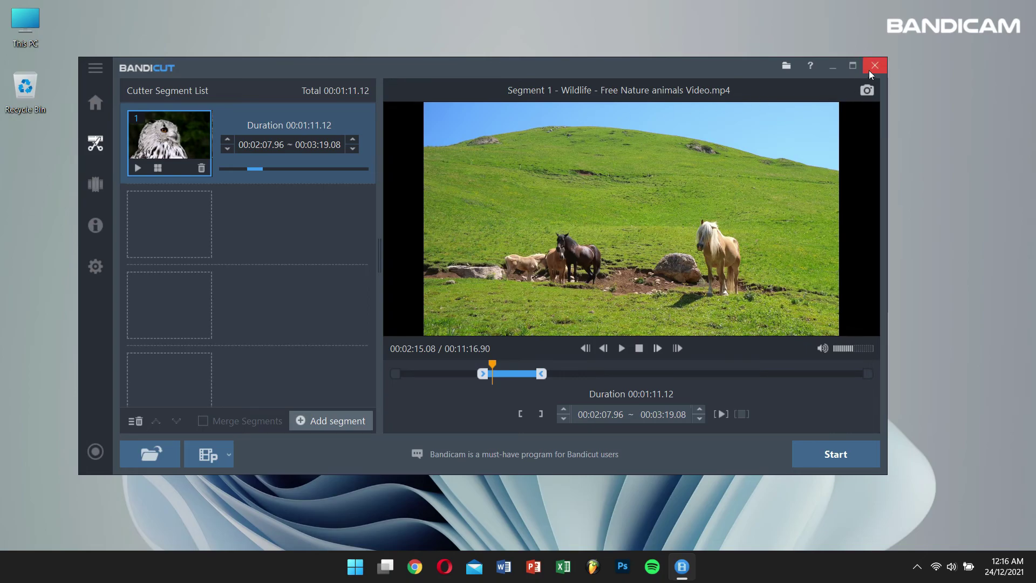
left_click_drag(709, 68, 690, 84)
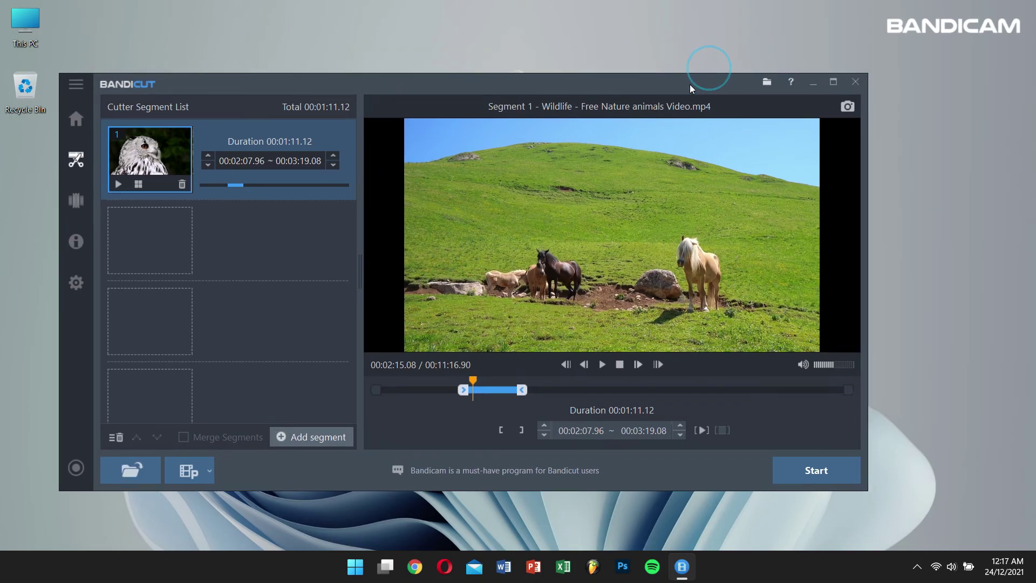
left_click(853, 82)
right_click(356, 154)
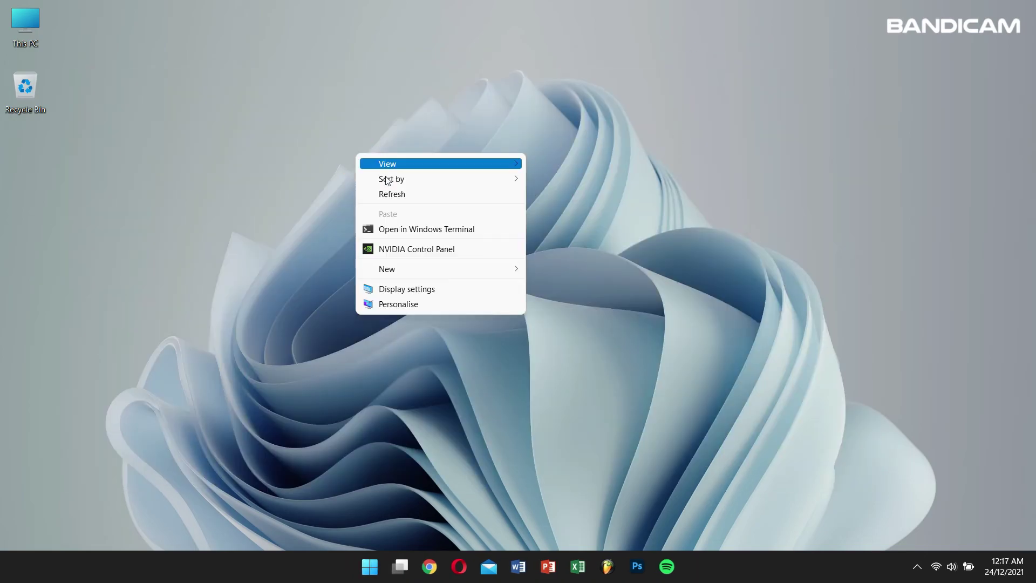
left_click(404, 195)
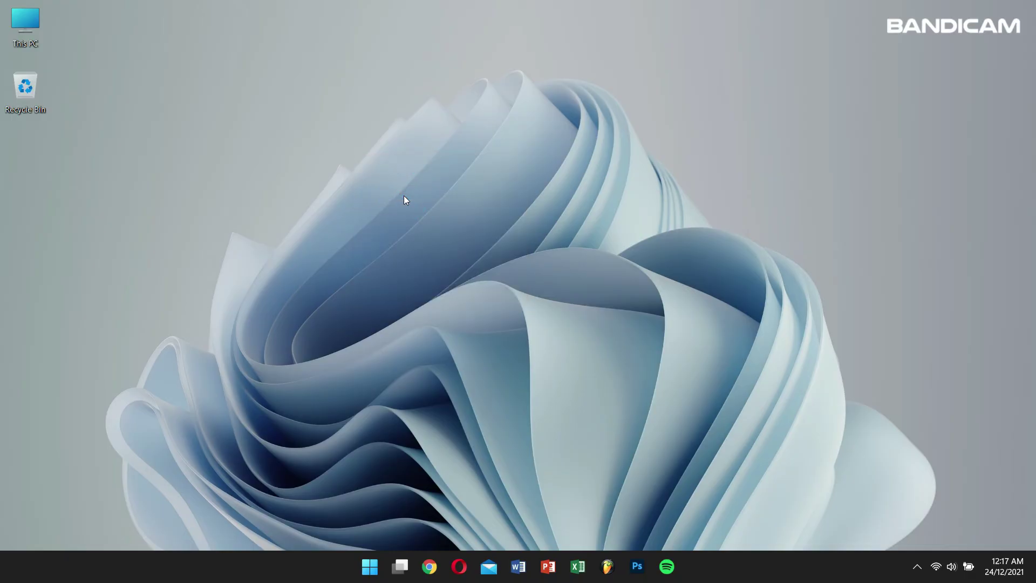